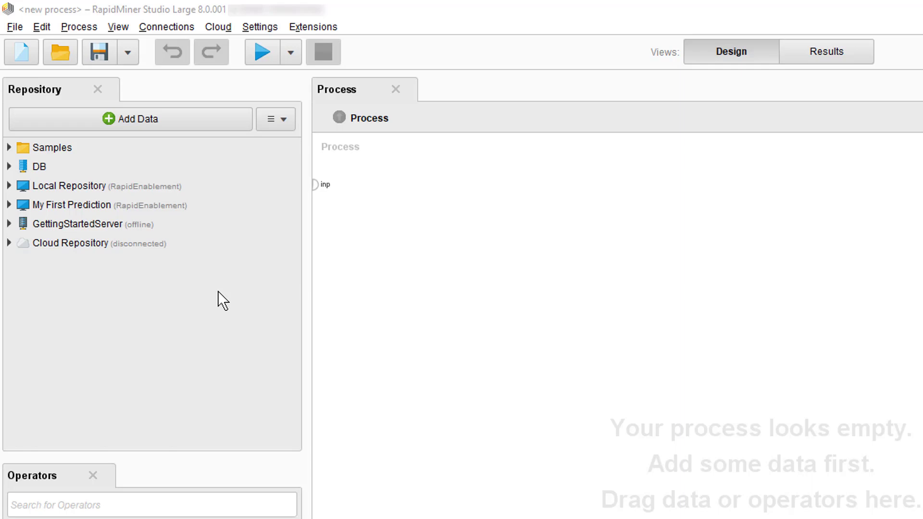
Step: Launch Administer (Web interface) for the GettingStartedServer repository to reach the server login page
{"action": "right_click", "coordinate": [72, 222]}
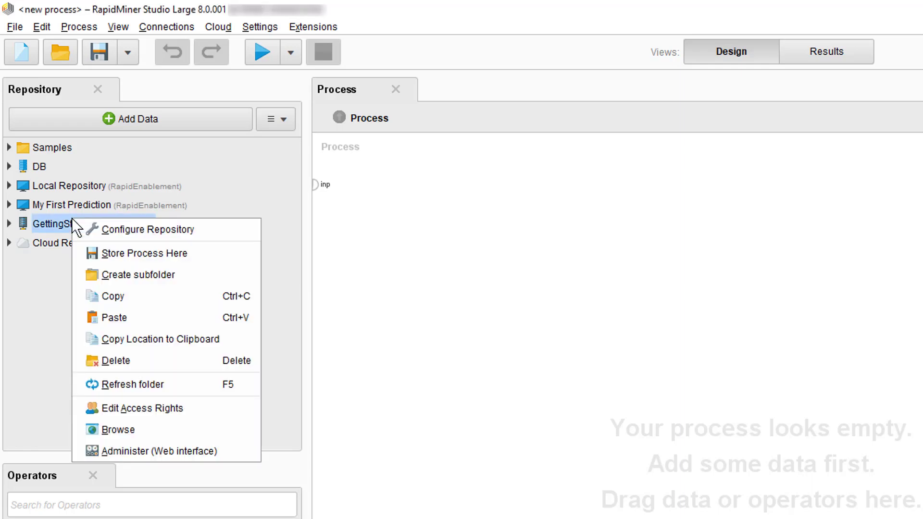
{"action": "left_click", "coordinate": [166, 447]}
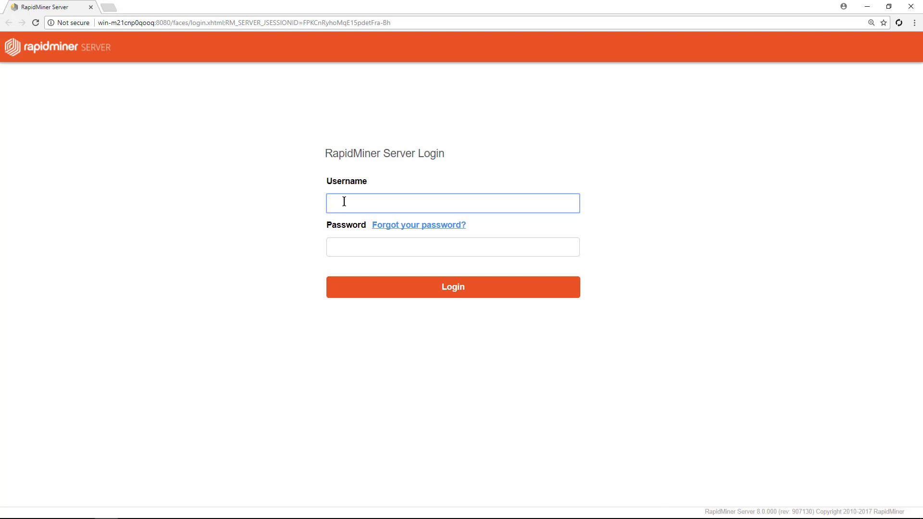
Step: Log in to RapidMiner Server with the administrator username and password
{"action": "type", "text": "admin"}
{"action": "key", "text": "Tab"}
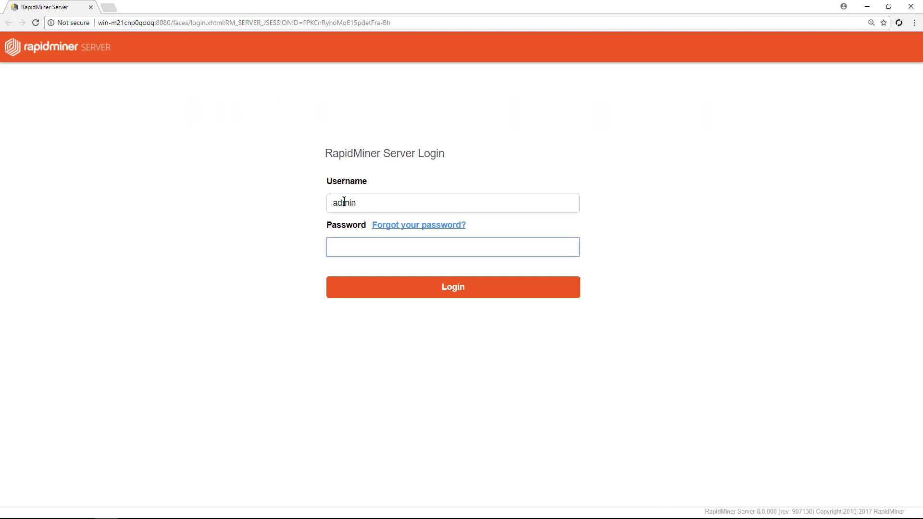
{"action": "type", "text": "changeit"}
{"action": "left_click", "coordinate": [448, 291]}
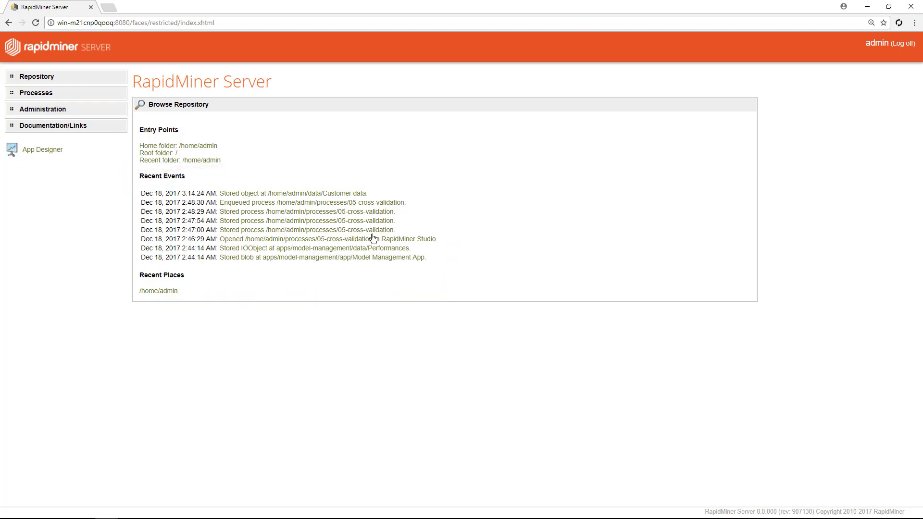
Step: Browse the server repository's data folder and view the Customer data entry's metadata
{"action": "left_click", "coordinate": [47, 77]}
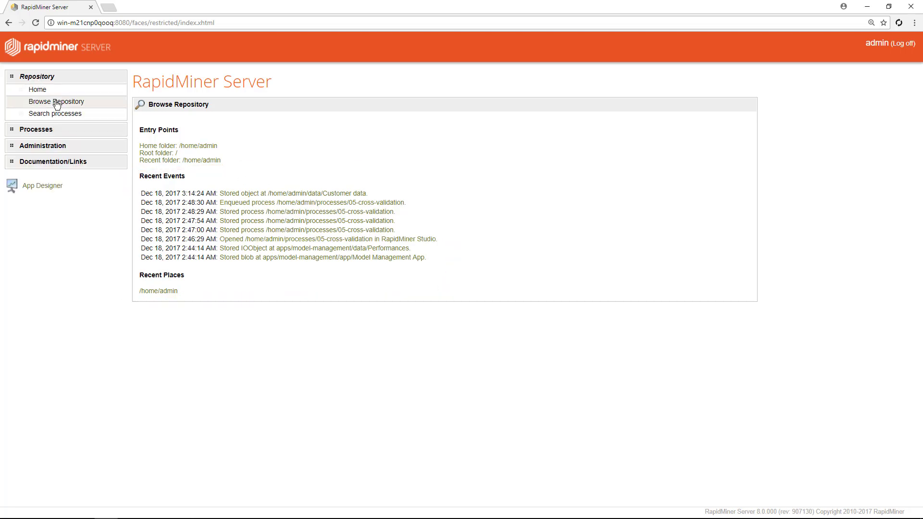
{"action": "left_click", "coordinate": [56, 102]}
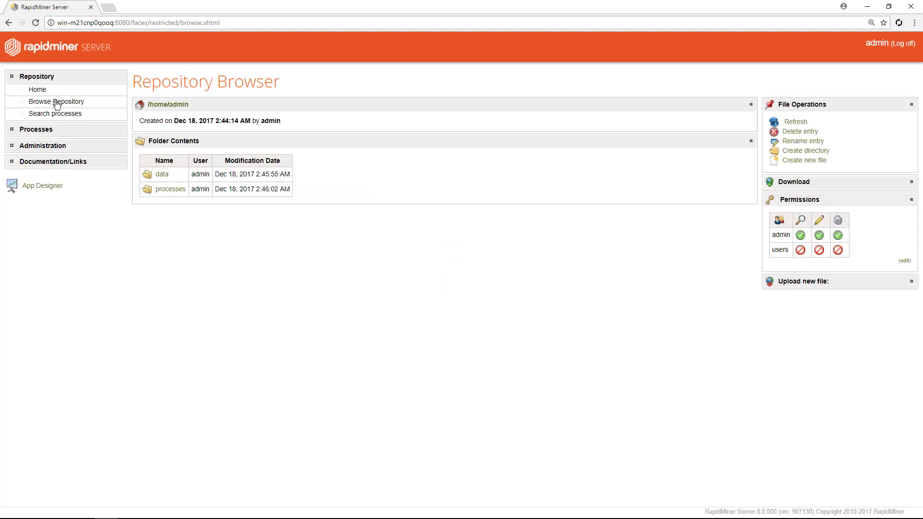
{"action": "left_click", "coordinate": [155, 176]}
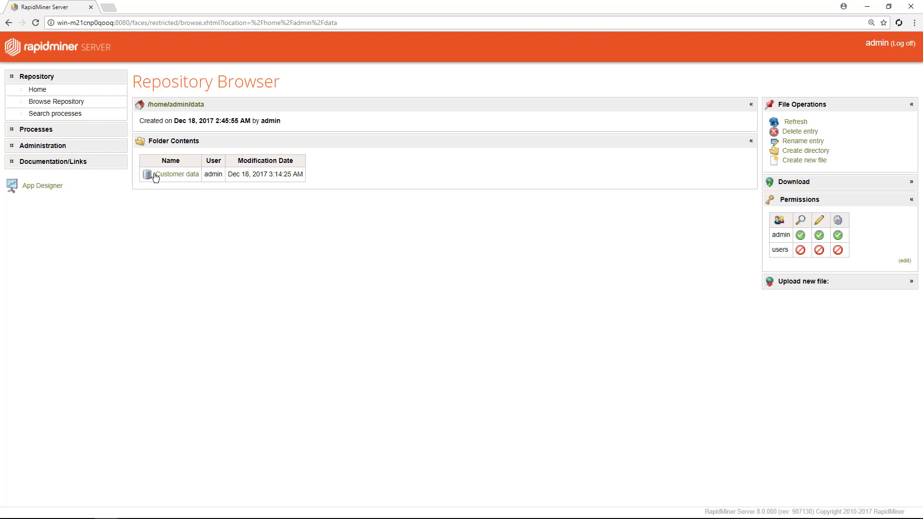
{"action": "left_click", "coordinate": [155, 176]}
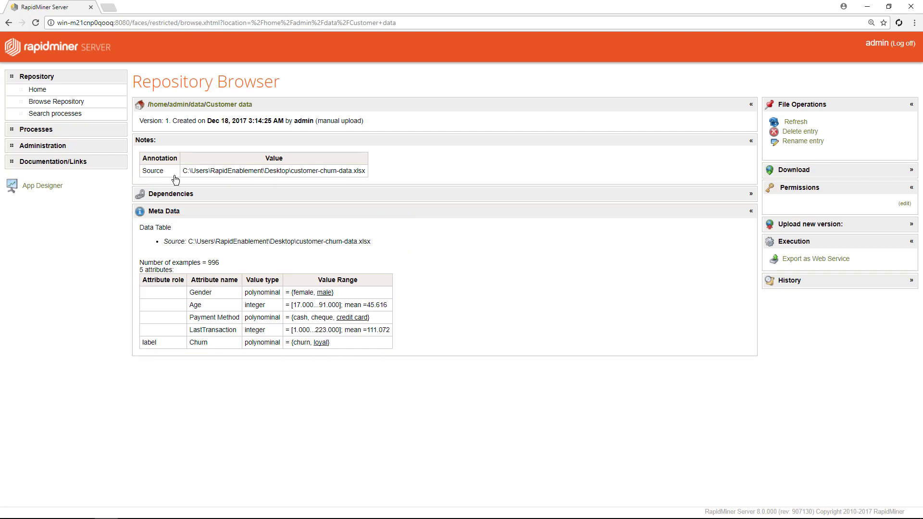
Step: Search processes by the name 'validation' and open 05-Cross Validation on Server
{"action": "left_click", "coordinate": [84, 117]}
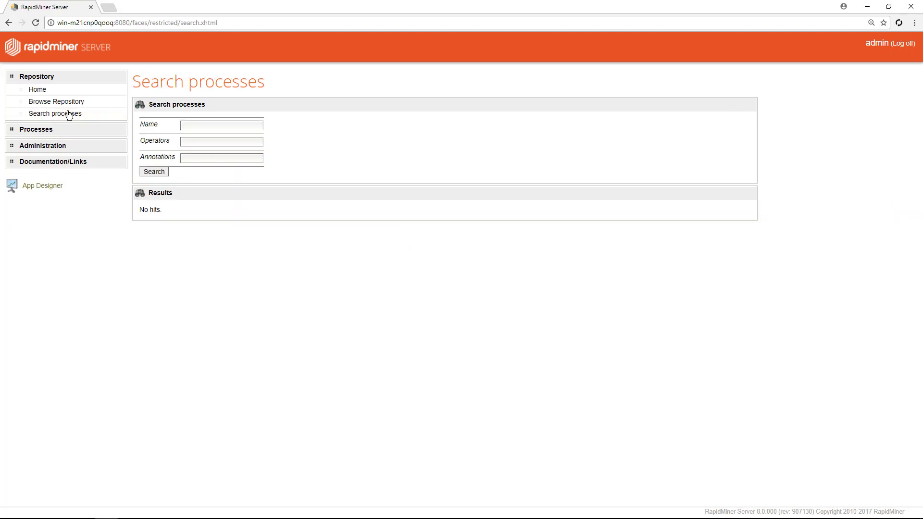
{"action": "left_click", "coordinate": [205, 127]}
{"action": "type", "text": "validation"}
{"action": "left_click", "coordinate": [162, 174]}
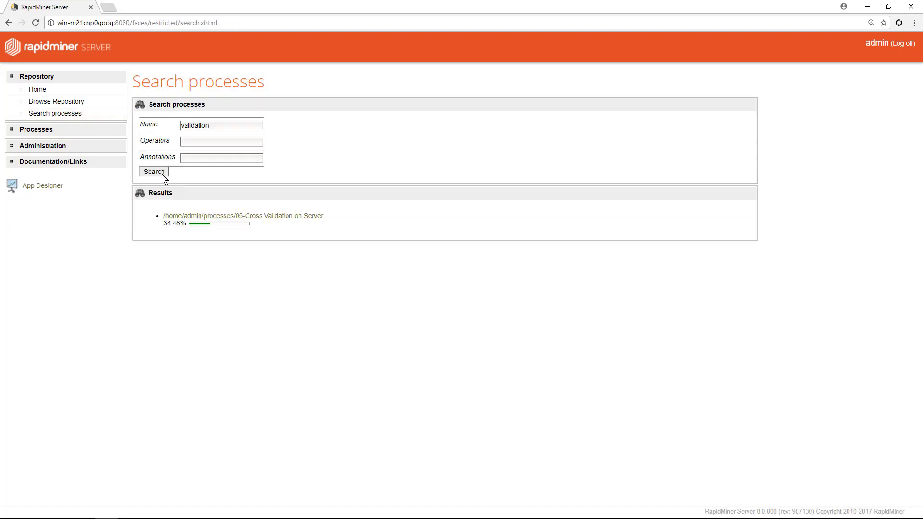
{"action": "left_click", "coordinate": [199, 216]}
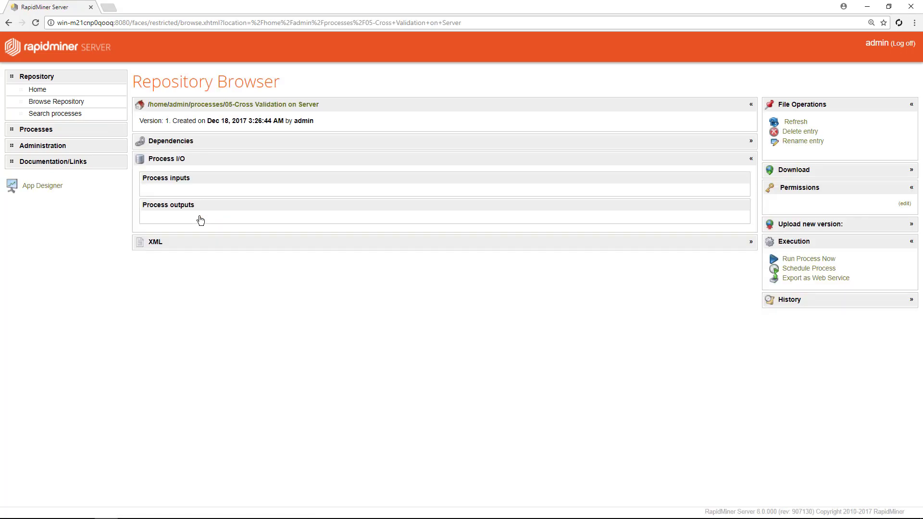
Step: Show the process XML and find the number_of_folds value 1000
{"action": "left_click", "coordinate": [191, 249]}
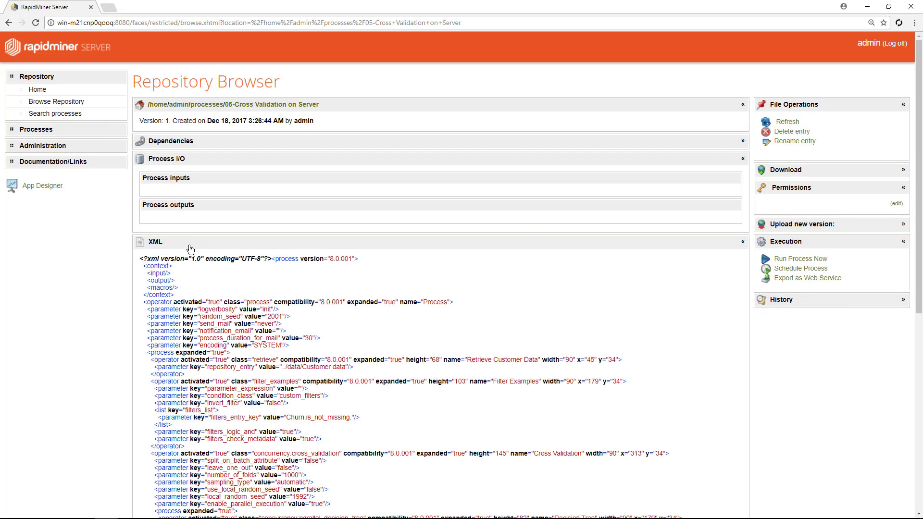
{"action": "key", "text": "ctrl+f"}
{"action": "type", "text": "1000"}
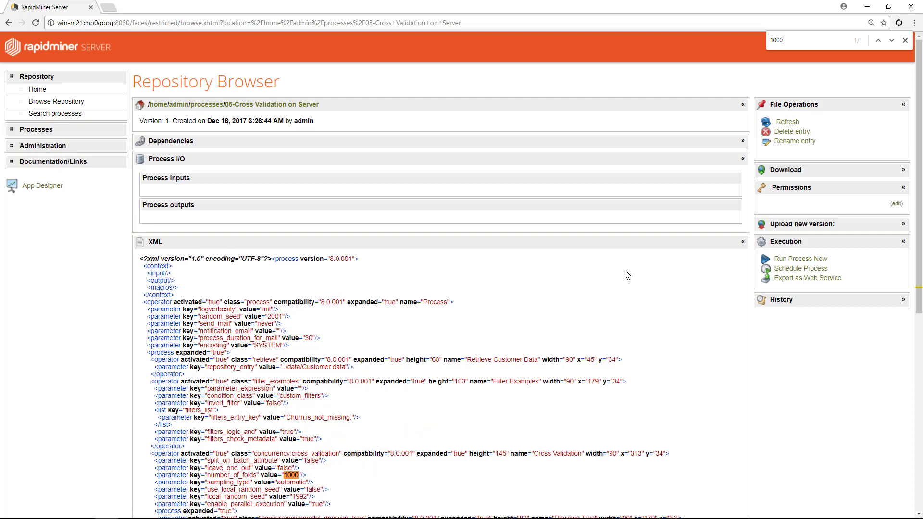
Step: Schedule the cross validation process with cron 0 0 7 * * ? for a daily 7:00 AM run
{"action": "left_click", "coordinate": [793, 271]}
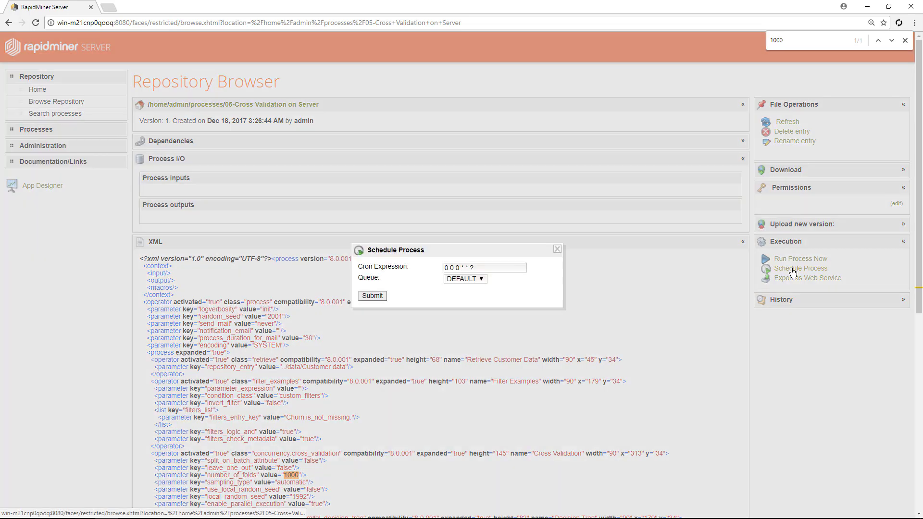
{"action": "left_click_drag", "start_coordinate": [486, 268], "coordinate": [411, 270]}
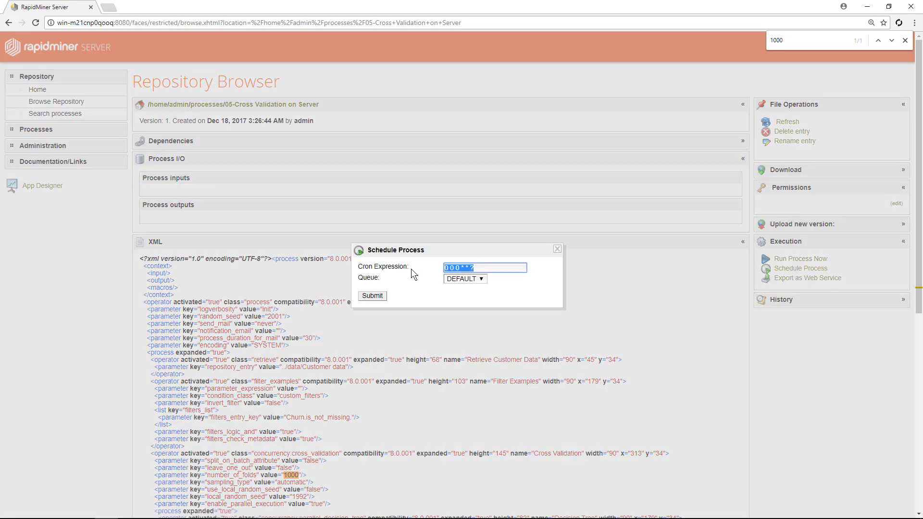
{"action": "type", "text": "0 0 7 * * ?"}
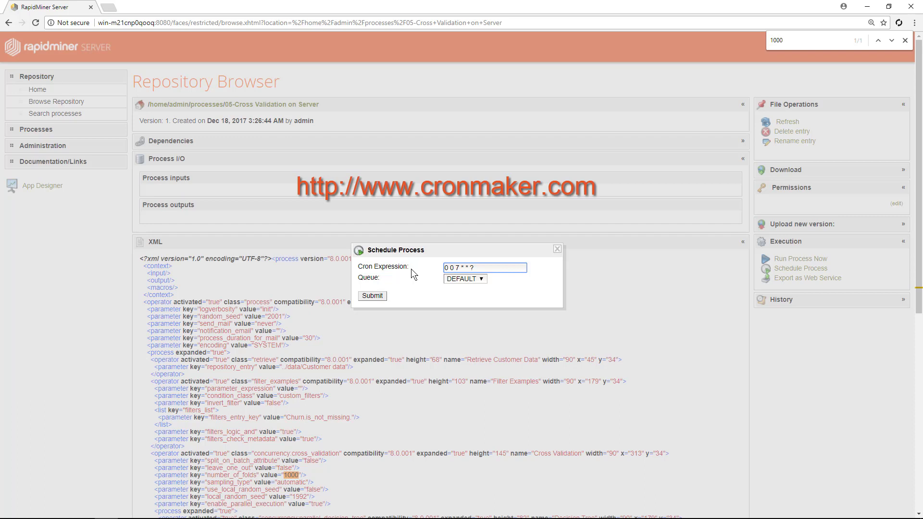
{"action": "left_click", "coordinate": [374, 296]}
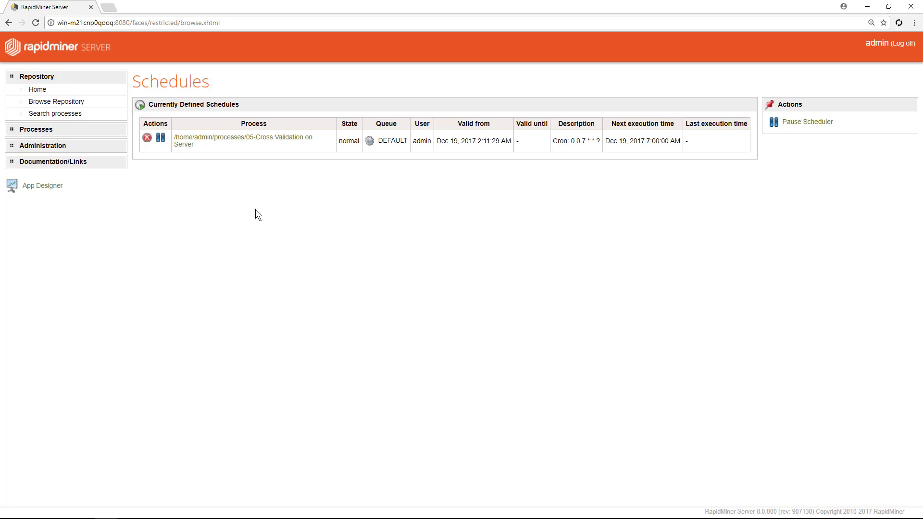
{"action": "left_click", "coordinate": [46, 130]}
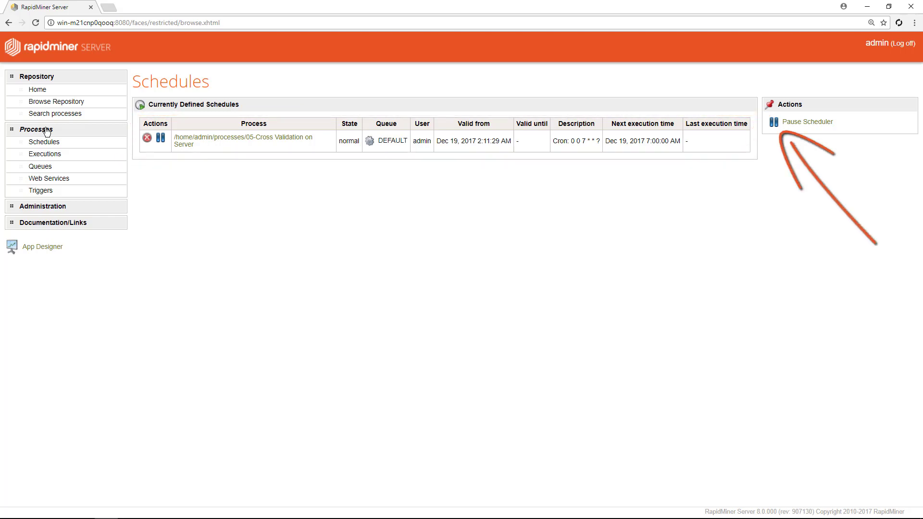
Step: Show the Executions list of past process runs and their states
{"action": "left_click", "coordinate": [57, 157]}
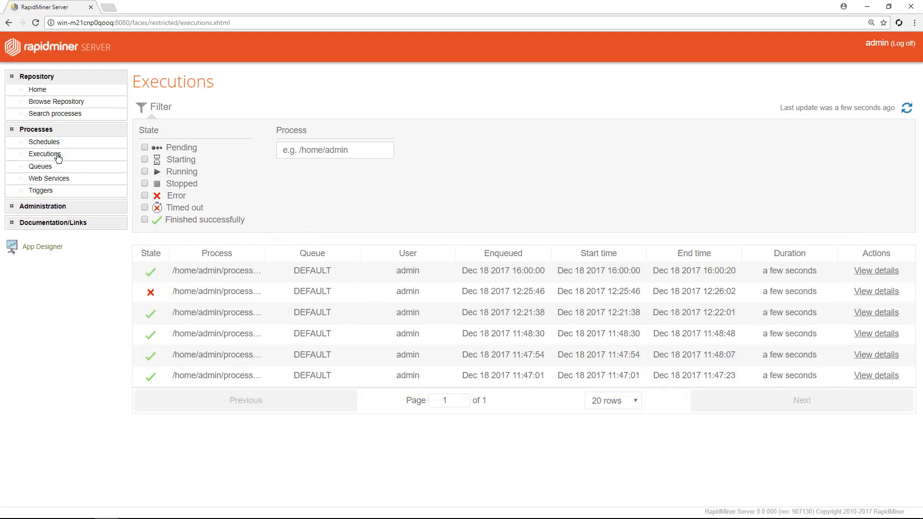
Step: Review the DEFAULT queue under Queues, then view the empty Web Services list
{"action": "left_click", "coordinate": [65, 169]}
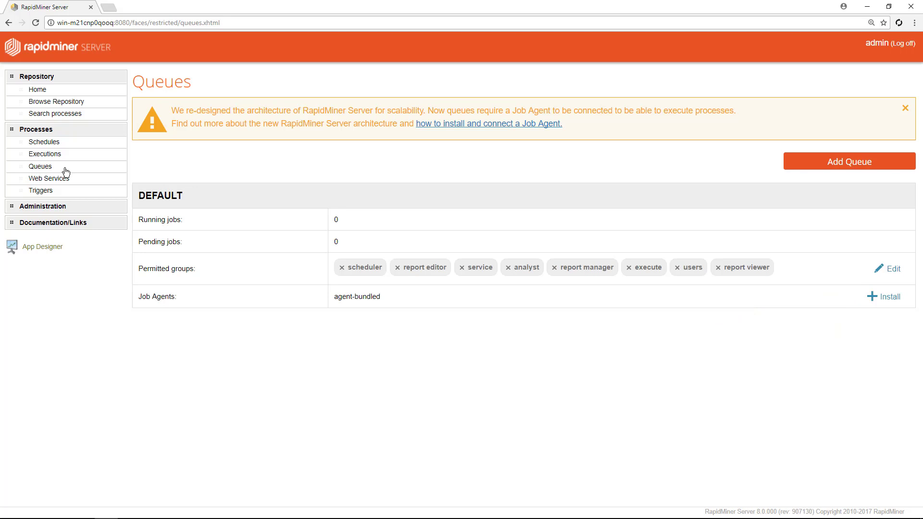
{"action": "left_click", "coordinate": [83, 182]}
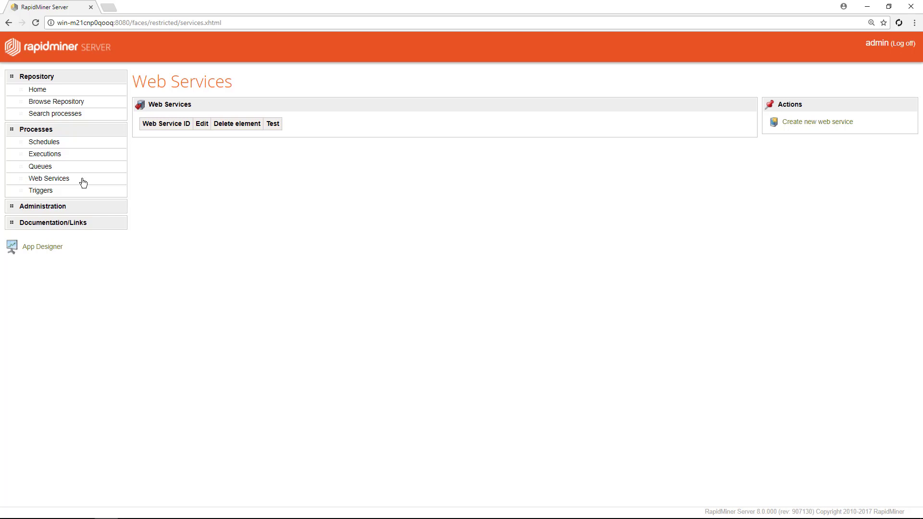
Step: Create web service 'CrossValidation' using /home/admin/processes/05-Cross Validation on Server as data source
{"action": "left_click", "coordinate": [793, 122]}
{"action": "left_click_drag", "start_coordinate": [260, 120], "coordinate": [232, 117]}
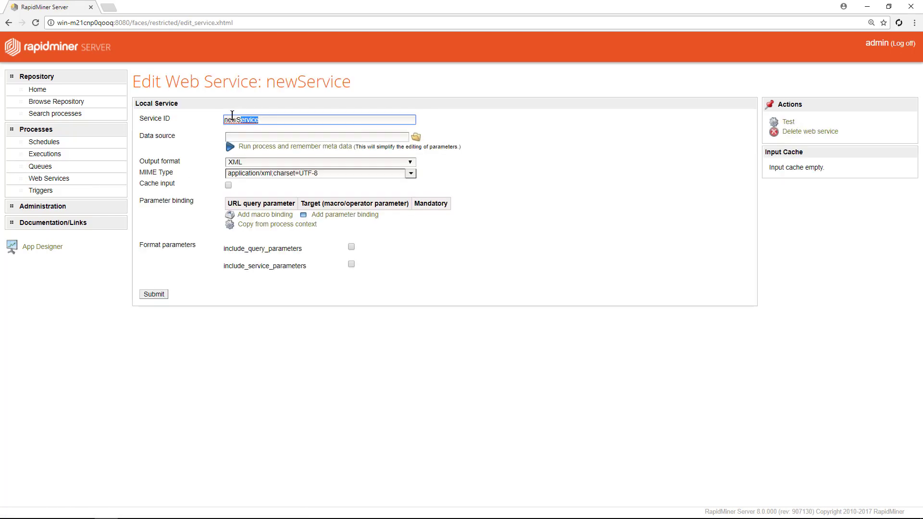
{"action": "type", "text": "CrossValidation"}
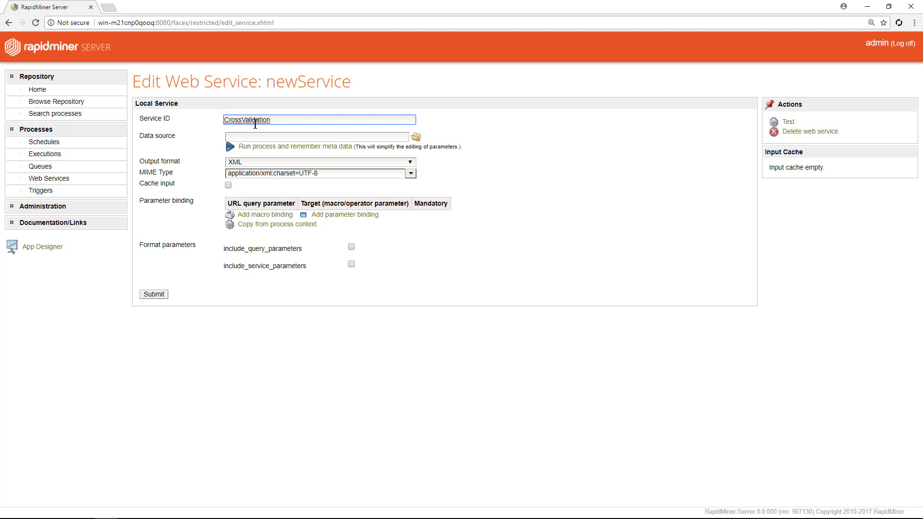
{"action": "left_click", "coordinate": [416, 137]}
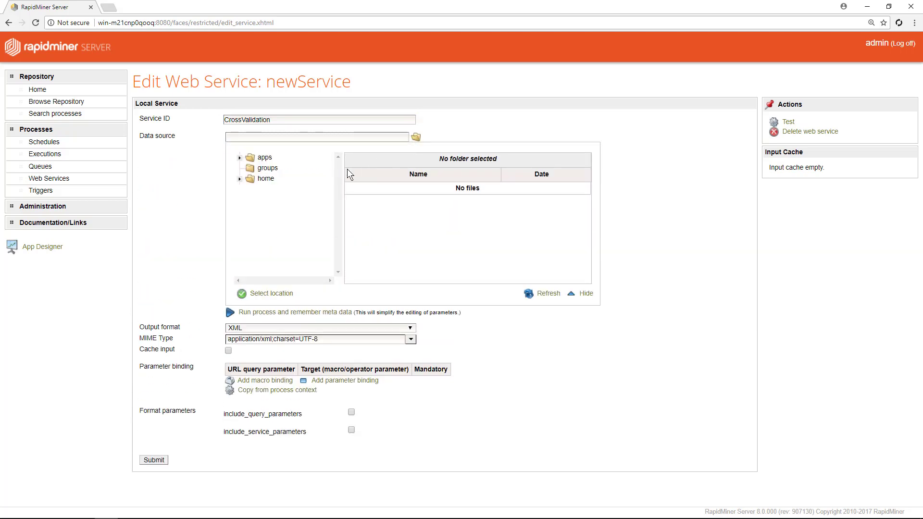
{"action": "left_click", "coordinate": [241, 179]}
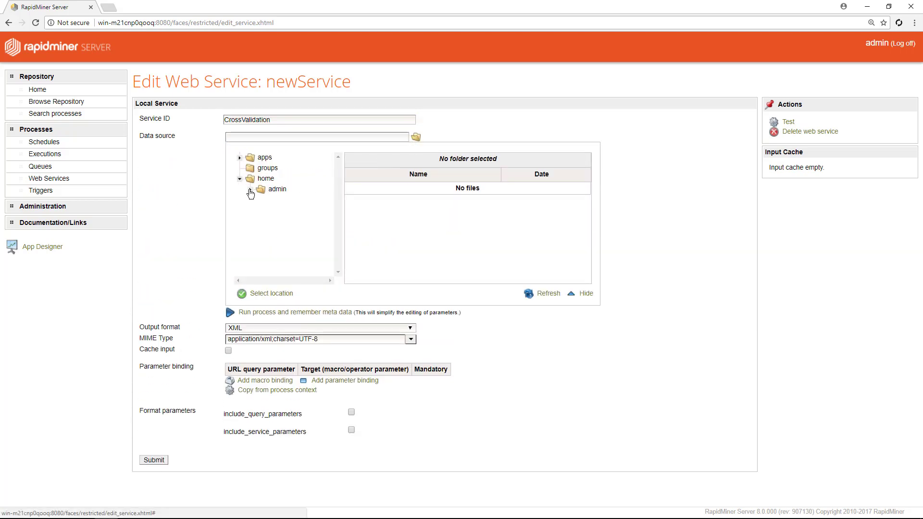
{"action": "left_click", "coordinate": [251, 191]}
{"action": "left_click", "coordinate": [284, 209]}
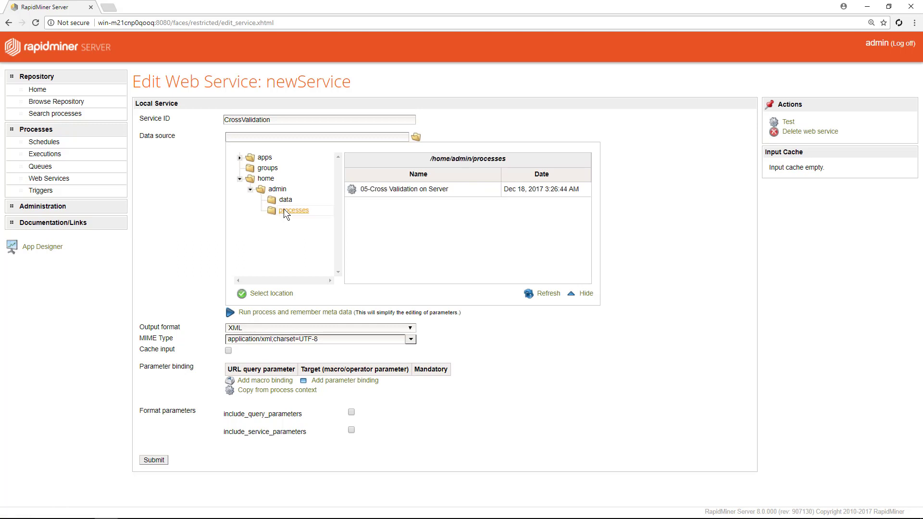
{"action": "left_click", "coordinate": [385, 193]}
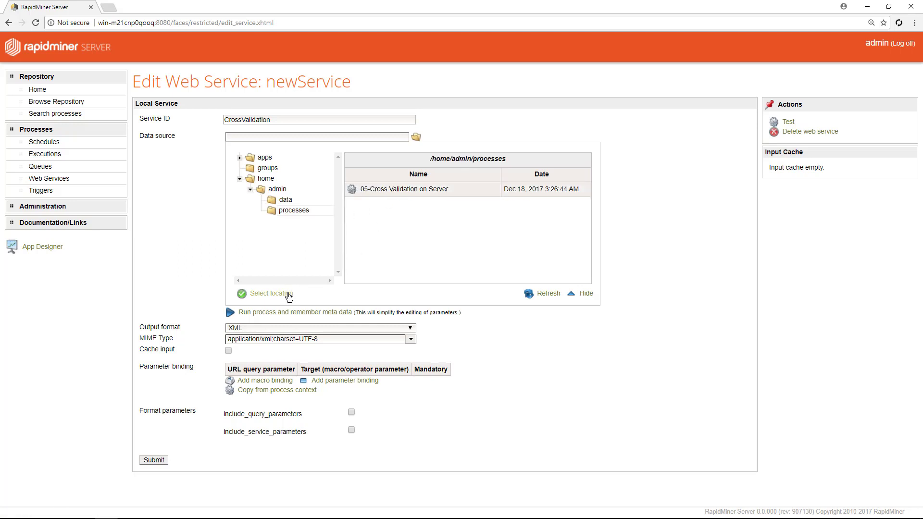
{"action": "left_click", "coordinate": [286, 295]}
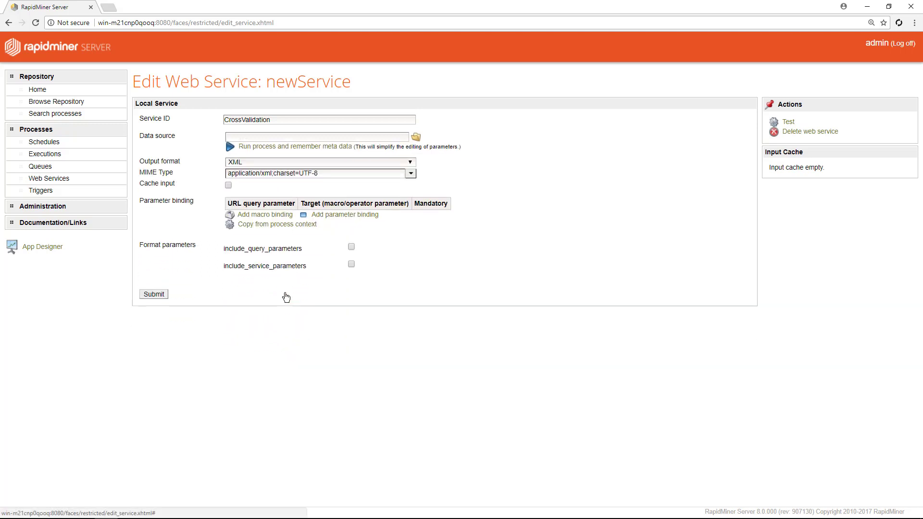
Step: Leave the CrossValidation service's output format set to XML
{"action": "left_click", "coordinate": [409, 163]}
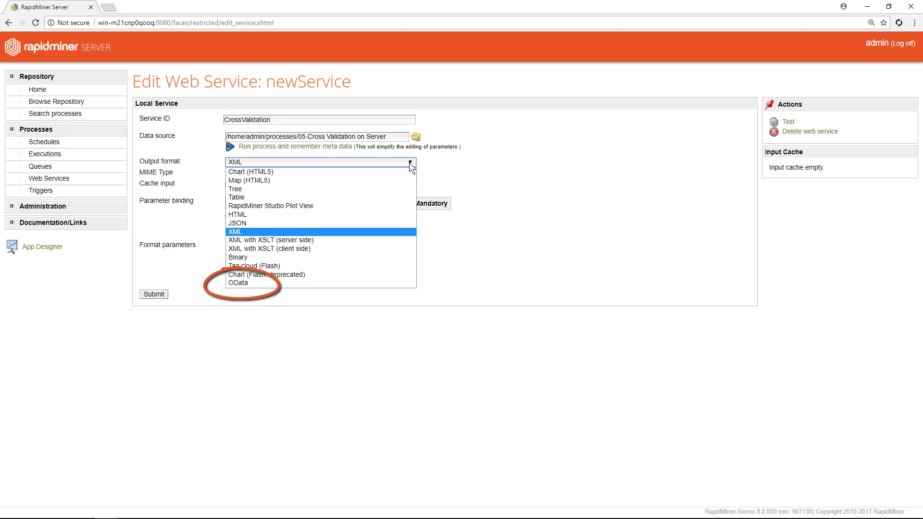
{"action": "left_click", "coordinate": [269, 232]}
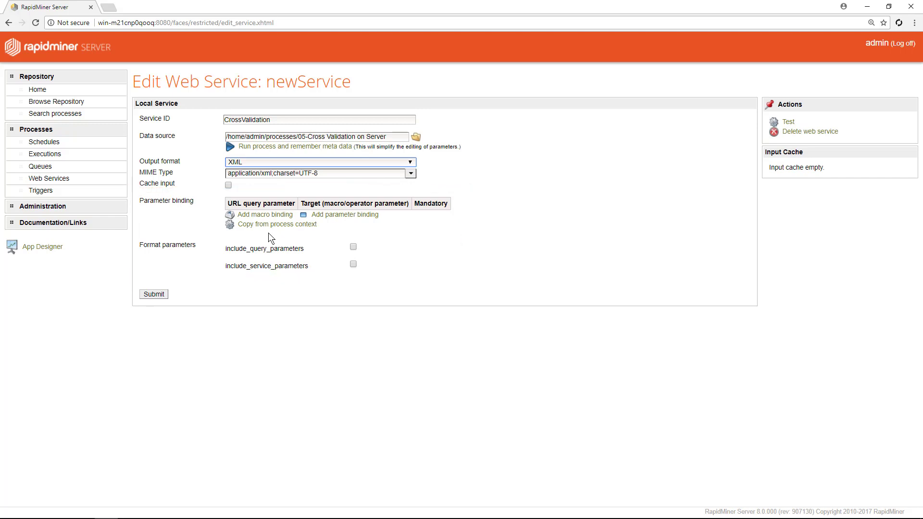
Step: Save the CrossValidation service and test it, showing 84.33% accuracy
{"action": "left_click", "coordinate": [154, 294]}
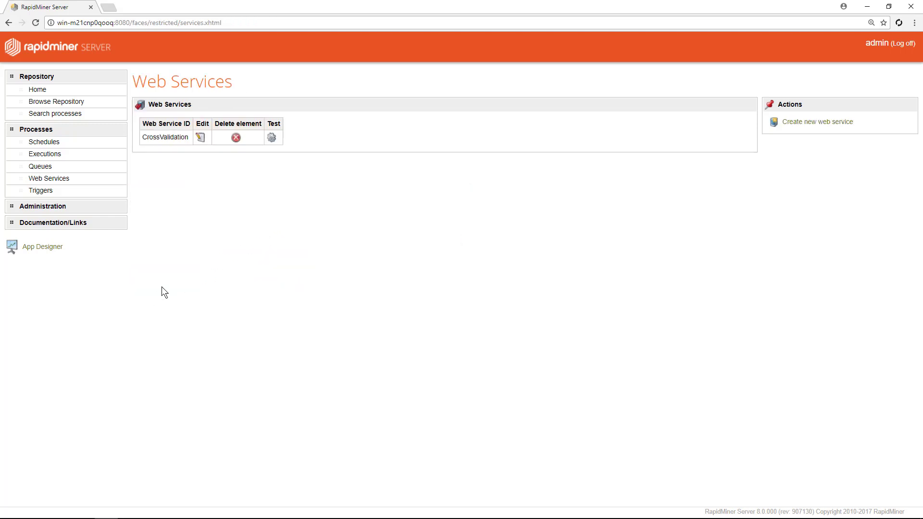
{"action": "left_click", "coordinate": [272, 138]}
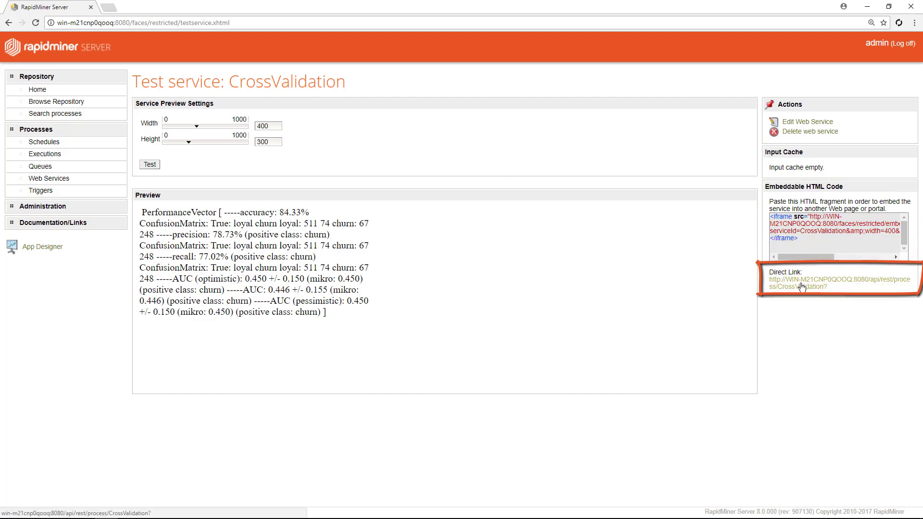
{"action": "left_click", "coordinate": [817, 280]}
{"action": "left_click", "coordinate": [420, 89]}
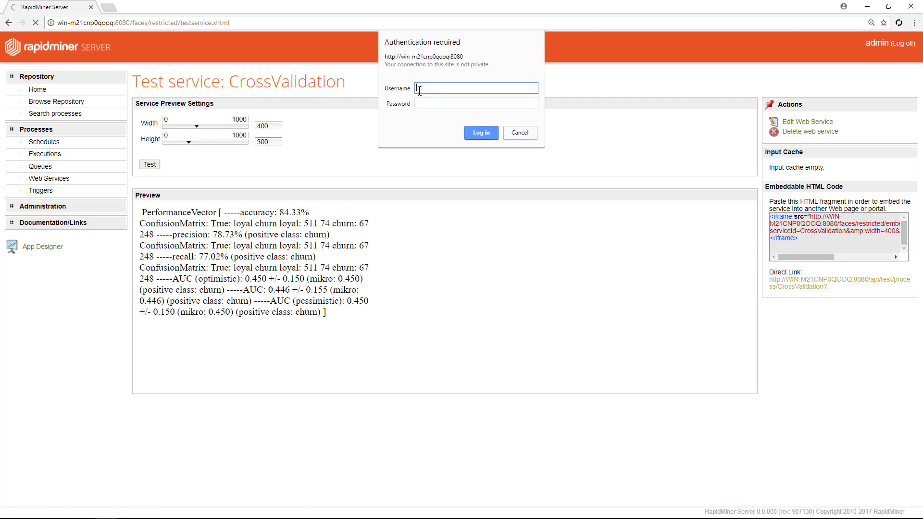
{"action": "left_click", "coordinate": [424, 105]}
{"action": "left_click", "coordinate": [478, 134]}
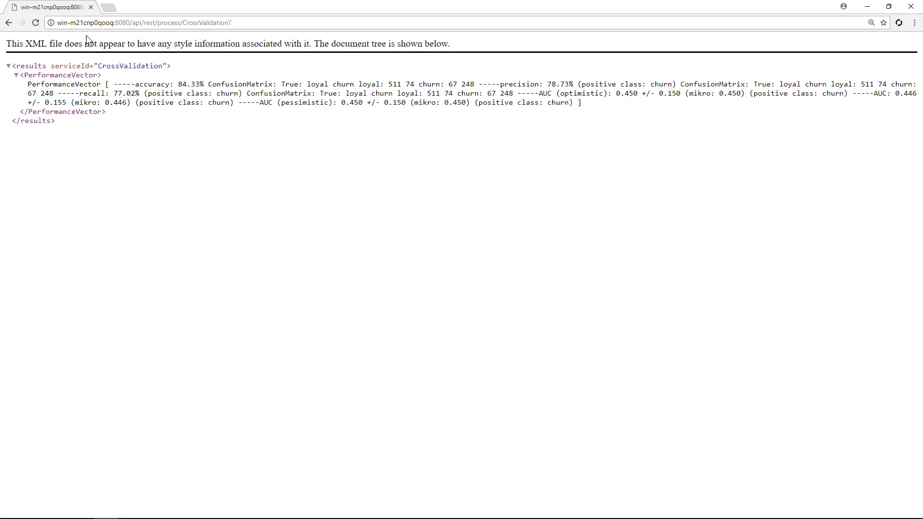
{"action": "left_click", "coordinate": [9, 23]}
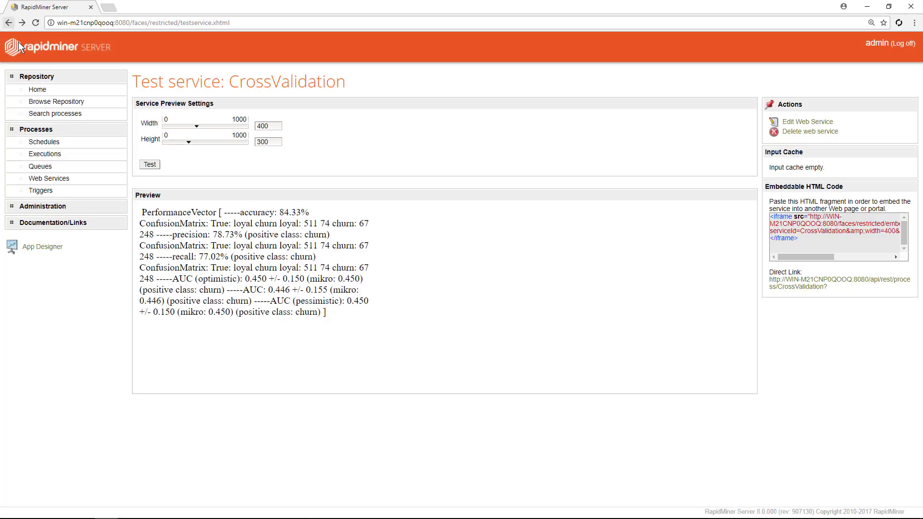
Step: Open the Triggers list and edit the file trigger watching C:/Data/myfile.txt for 05-Cross Validation on Server
{"action": "left_click", "coordinate": [91, 191]}
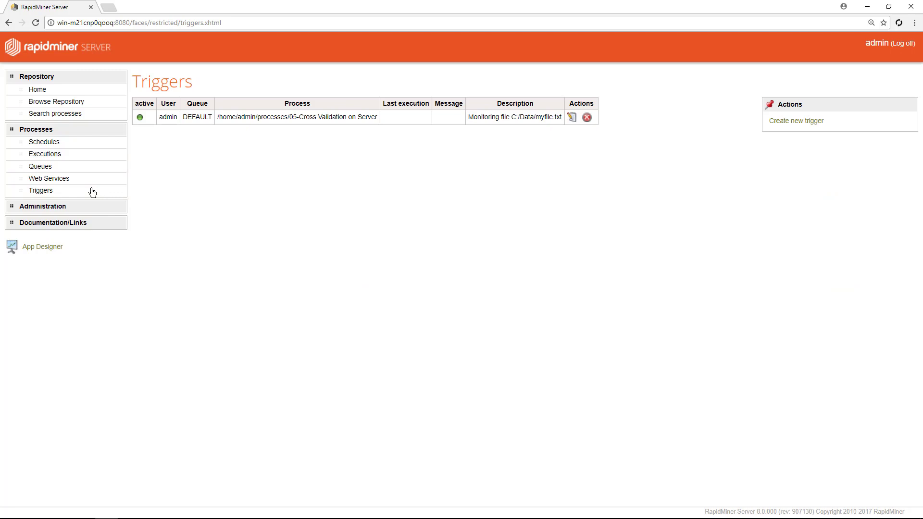
{"action": "left_click", "coordinate": [571, 117]}
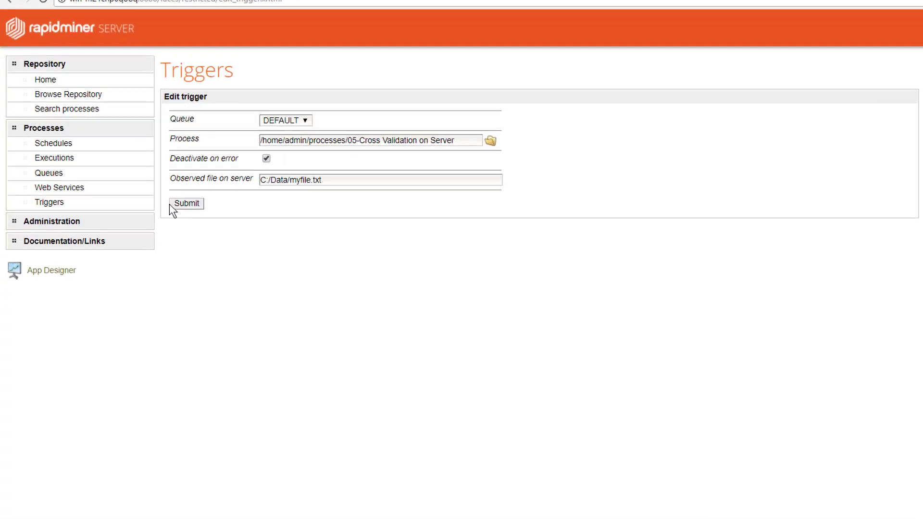
Step: Expand Administration and go to the App Designer start page with New App, Open and Manage options
{"action": "left_click", "coordinate": [137, 234]}
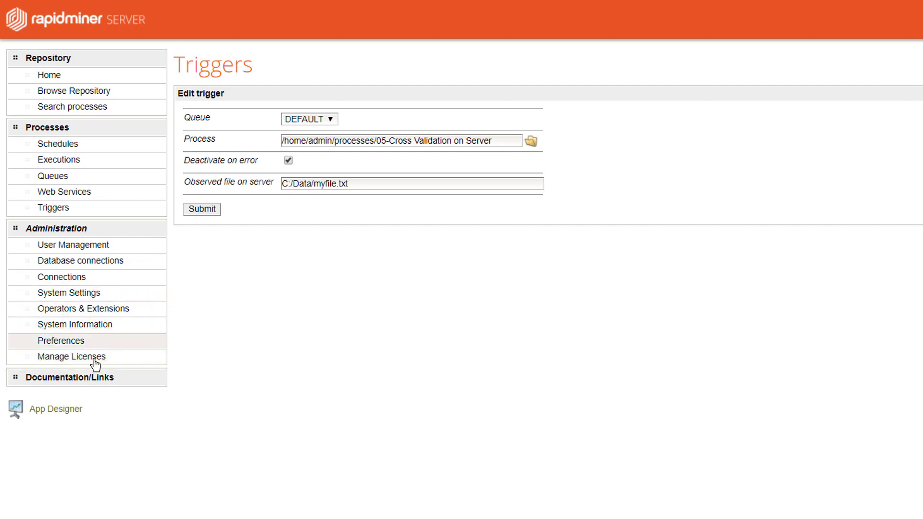
{"action": "left_click", "coordinate": [69, 411]}
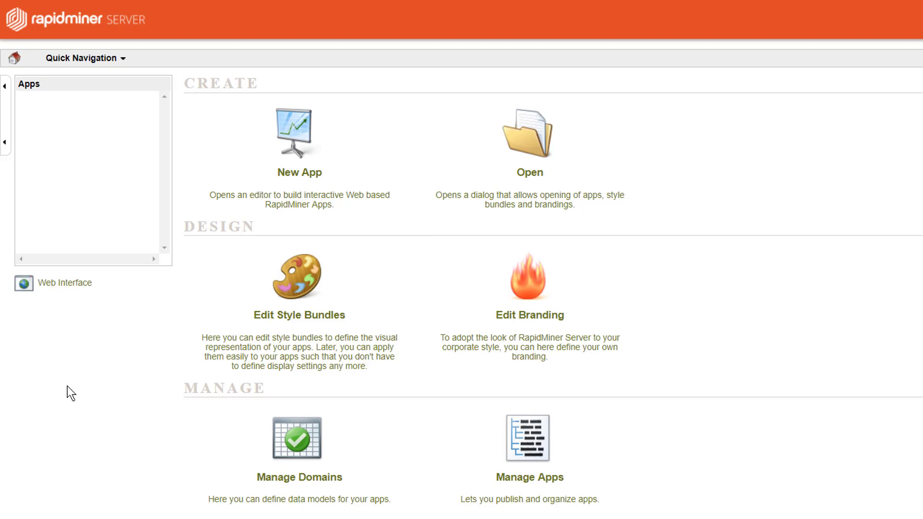
Step: Return from App Designer to the web interface home page showing recent events and places
{"action": "left_click", "coordinate": [72, 286]}
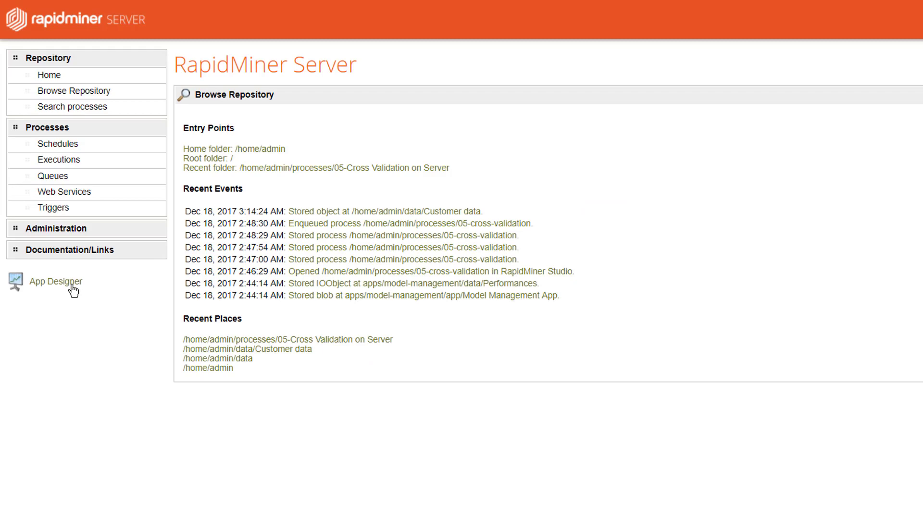